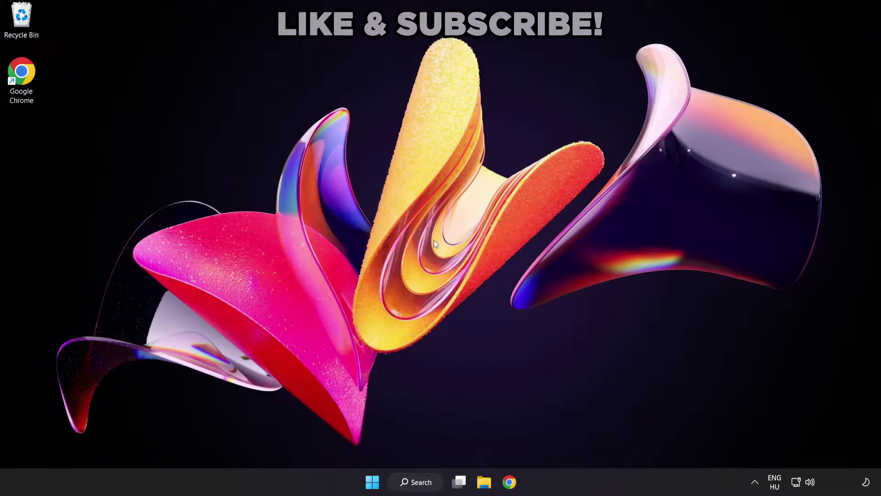
# - Search Windows for 'device manager' and launch Device Manager from the best match
pyautogui.click(426, 487)
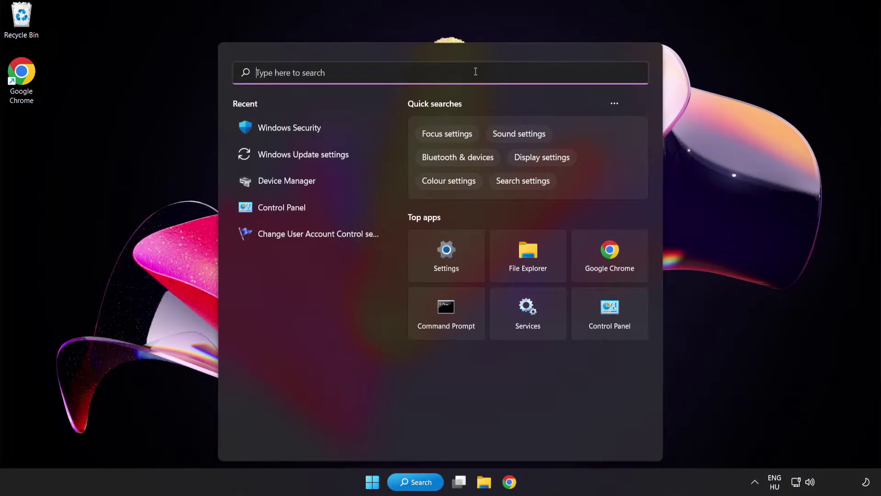
pyautogui.write('device ma')
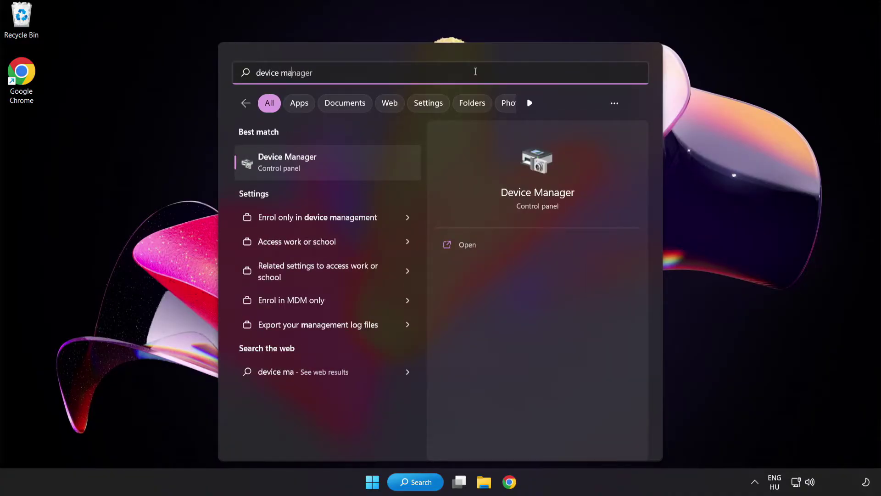
pyautogui.write('nager')
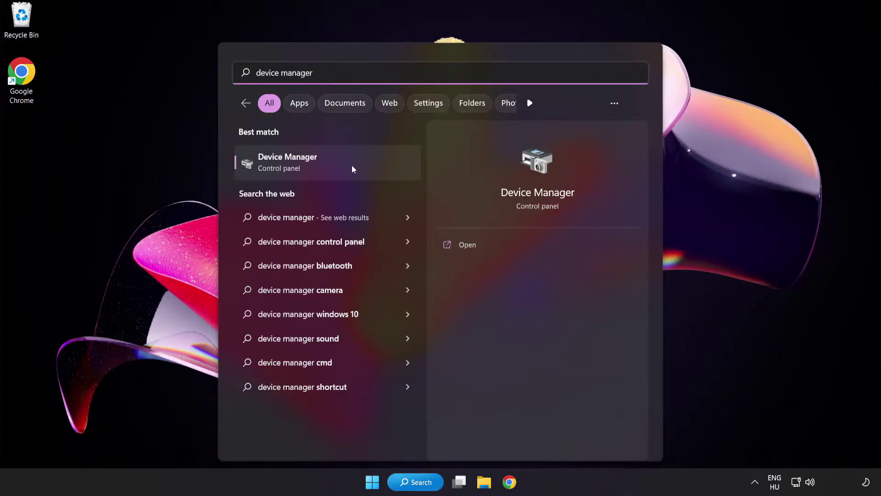
pyautogui.click(351, 164)
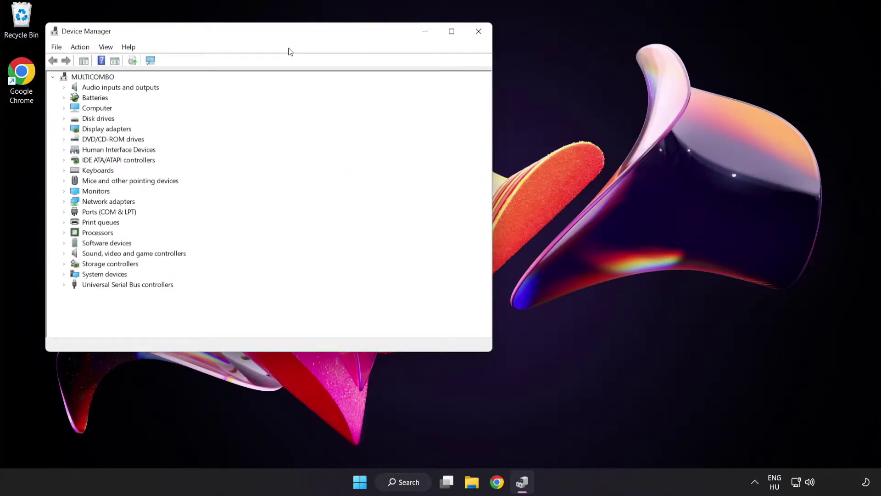
# - Run an automatic driver search for the VMware SVGA 3D display adapter, confirming the best driver is installed
pyautogui.moveTo(282, 32); pyautogui.dragTo(430, 91)
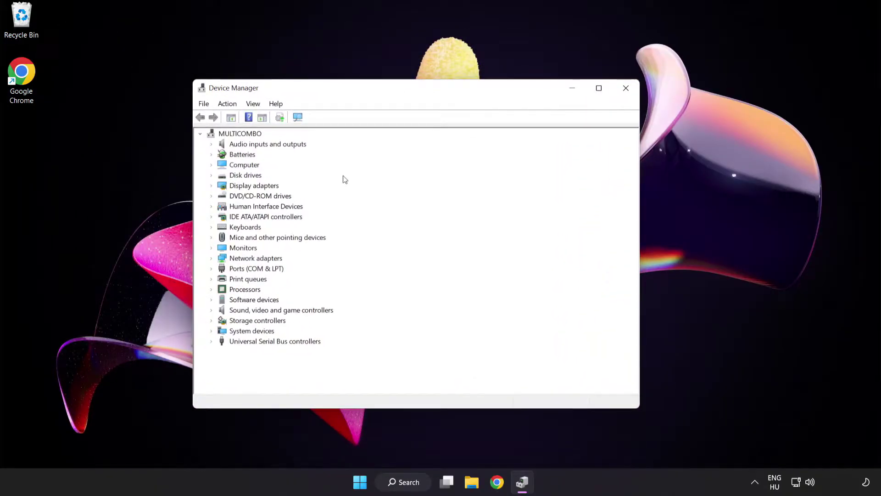
pyautogui.click(245, 189)
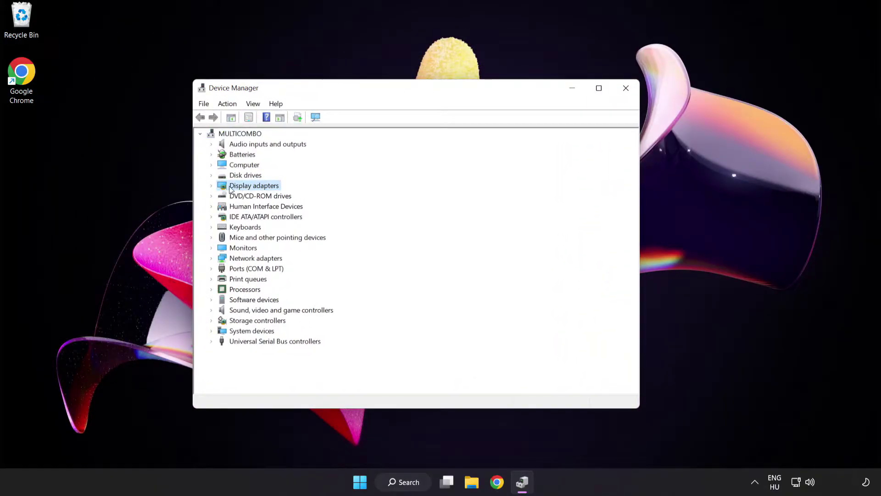
pyautogui.click(212, 187)
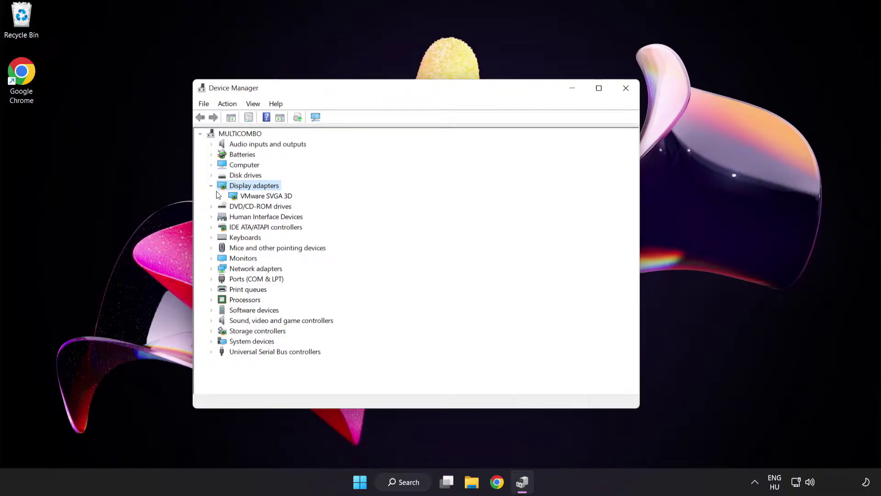
pyautogui.click(233, 199)
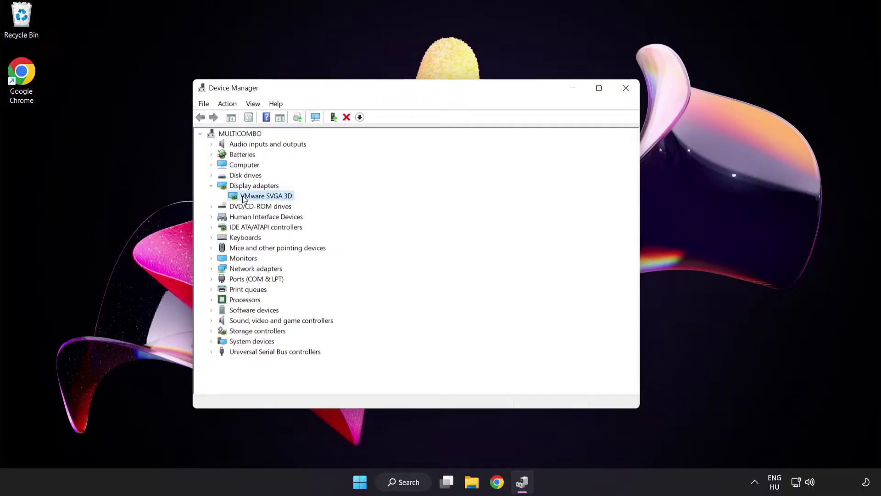
pyautogui.rightClick(259, 195)
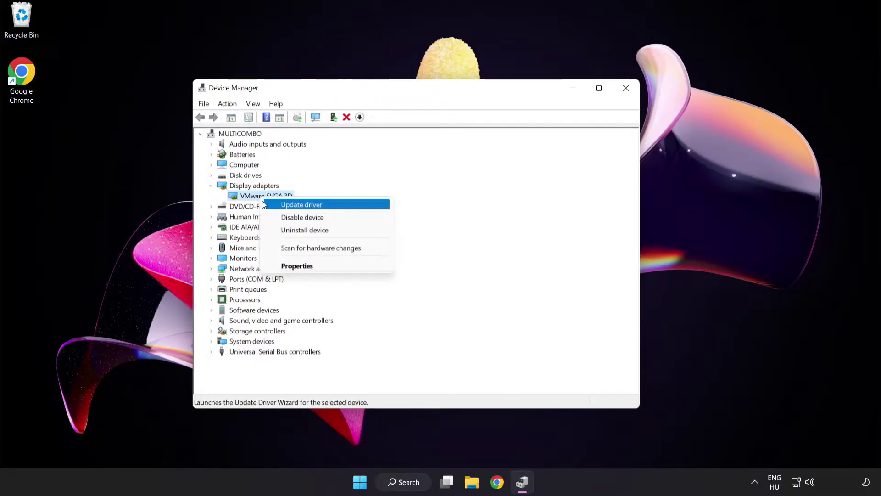
pyautogui.click(342, 205)
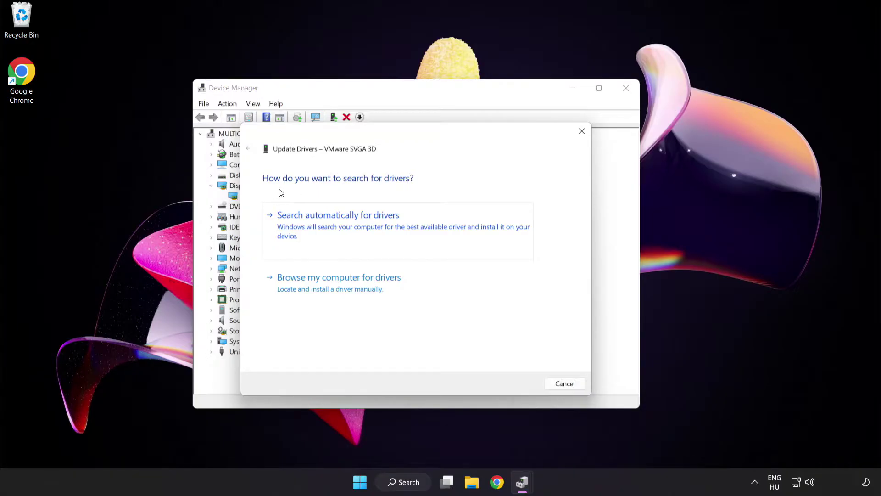
pyautogui.click(384, 227)
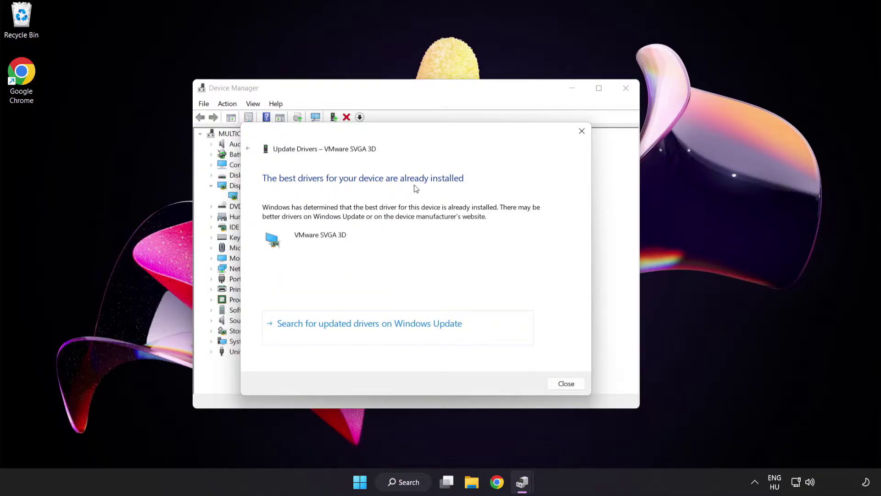
pyautogui.click(564, 385)
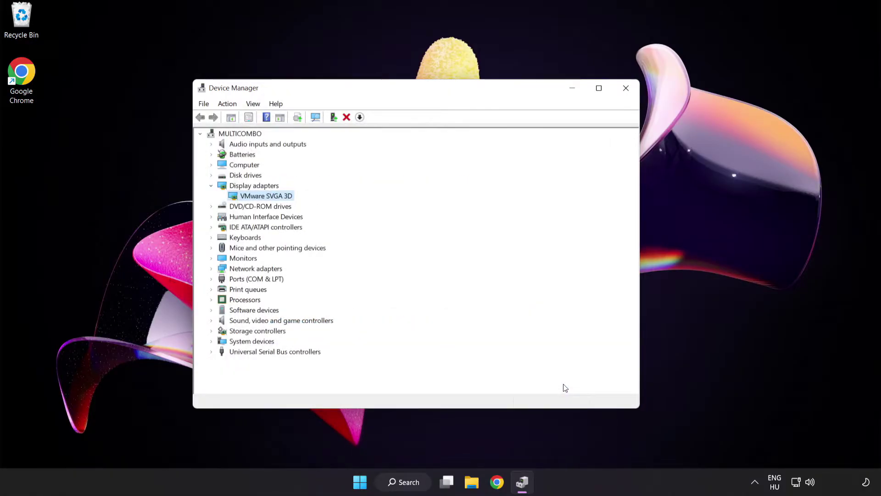
# - Close Device Manager and search Windows for 'update'
pyautogui.click(626, 89)
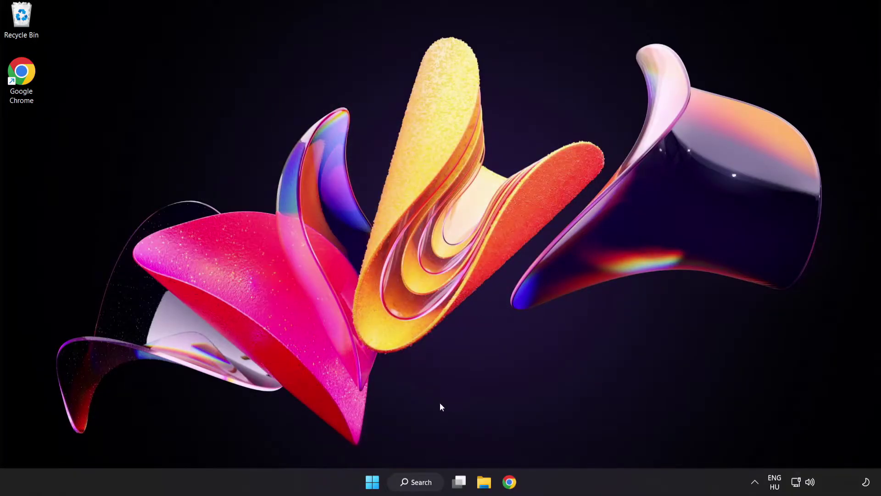
pyautogui.click(427, 487)
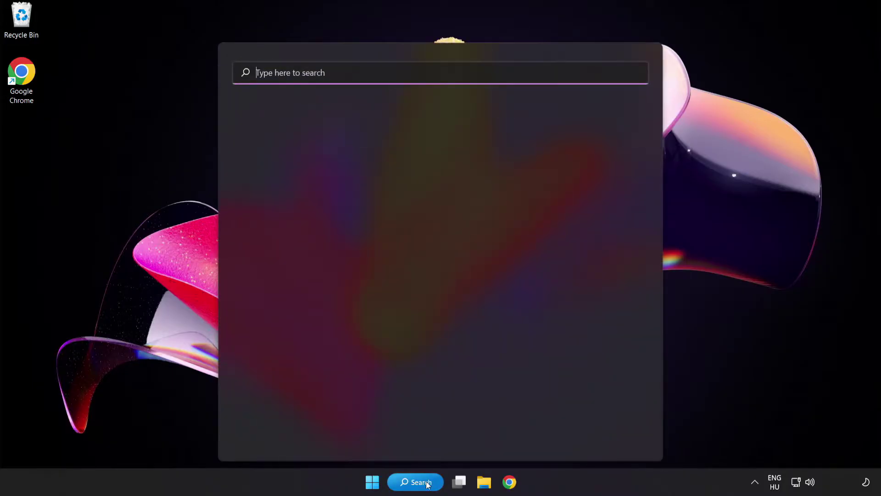
pyautogui.write('update')
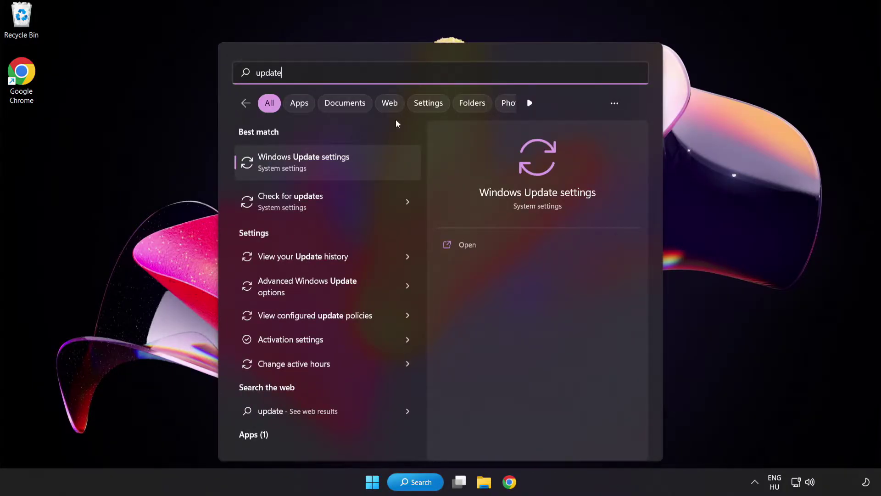
# - Check Windows Update for updates, confirm the PC is up to date, and close Settings
pyautogui.click(337, 168)
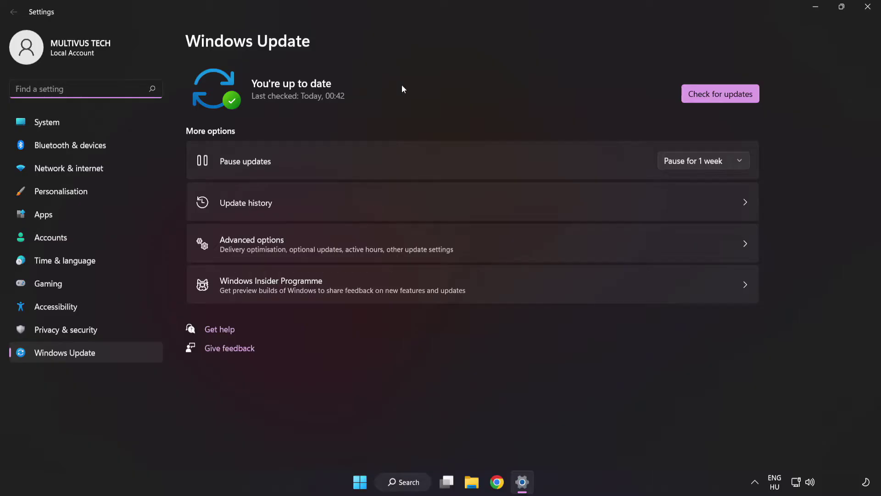
pyautogui.click(717, 98)
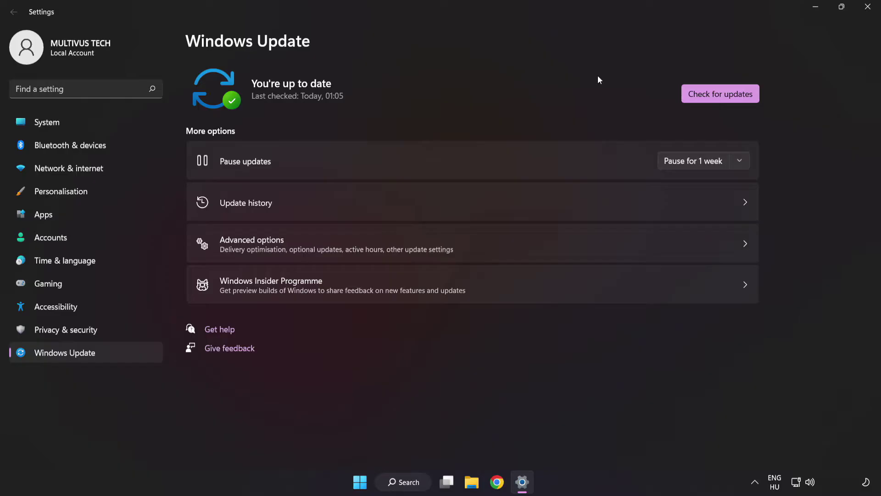
pyautogui.click(866, 10)
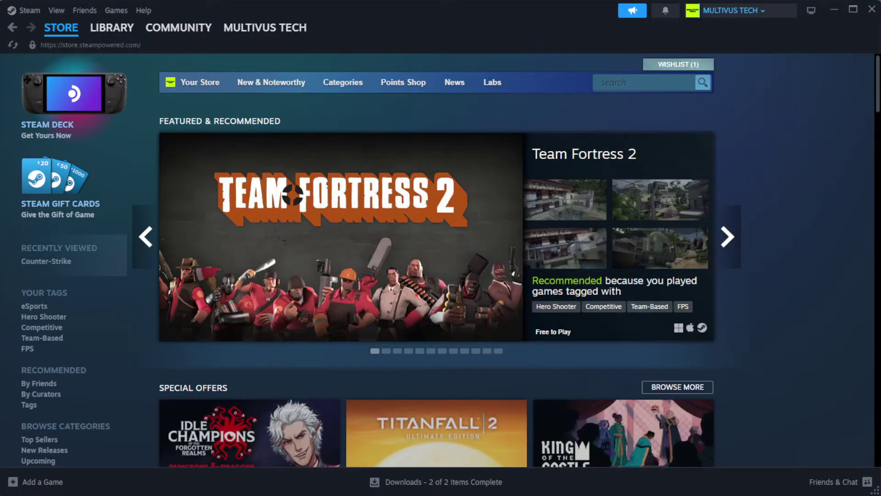
# - From the Steam Library home, open Properties for YOUR NOT WORKING GAME under Favorites
pyautogui.moveTo(126, 35)
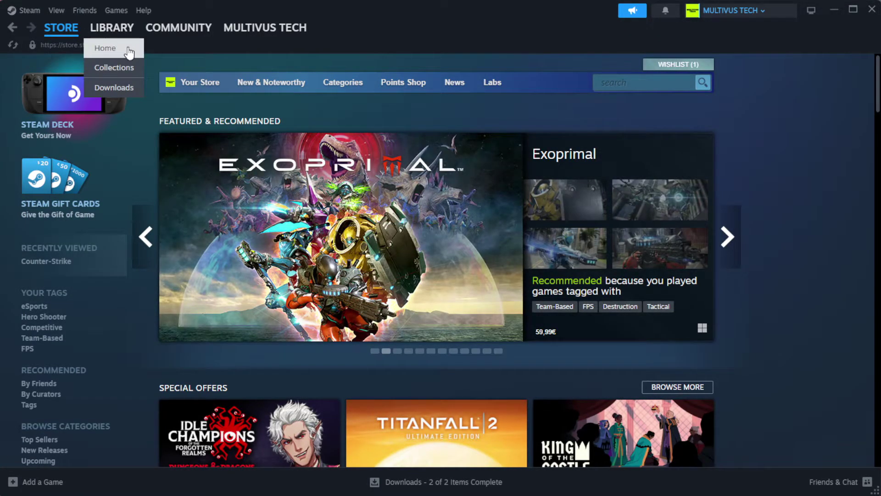
pyautogui.click(126, 49)
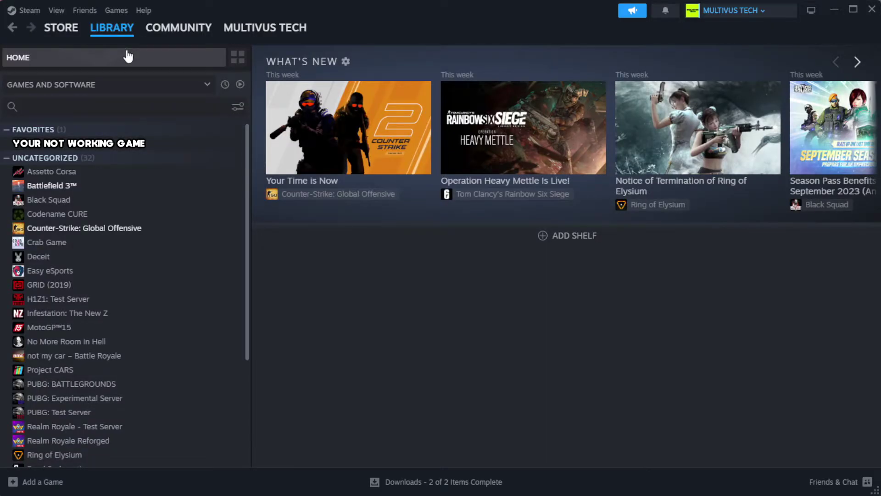
pyautogui.rightClick(217, 145)
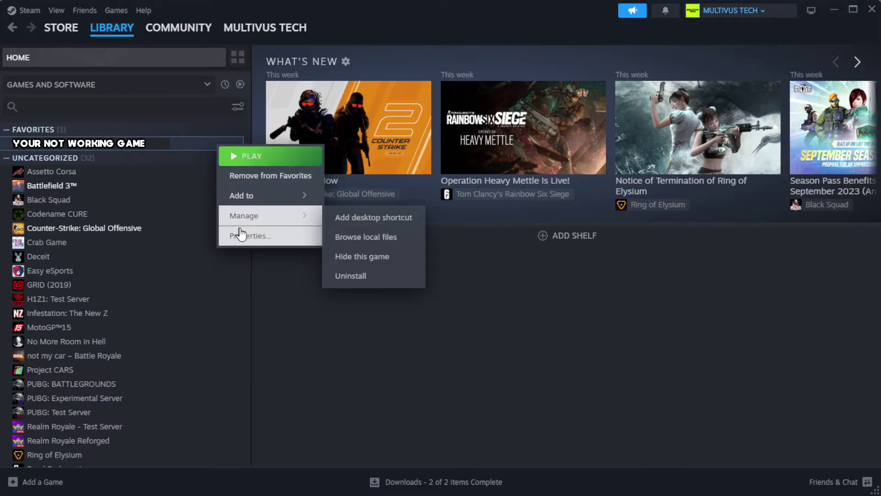
pyautogui.click(280, 241)
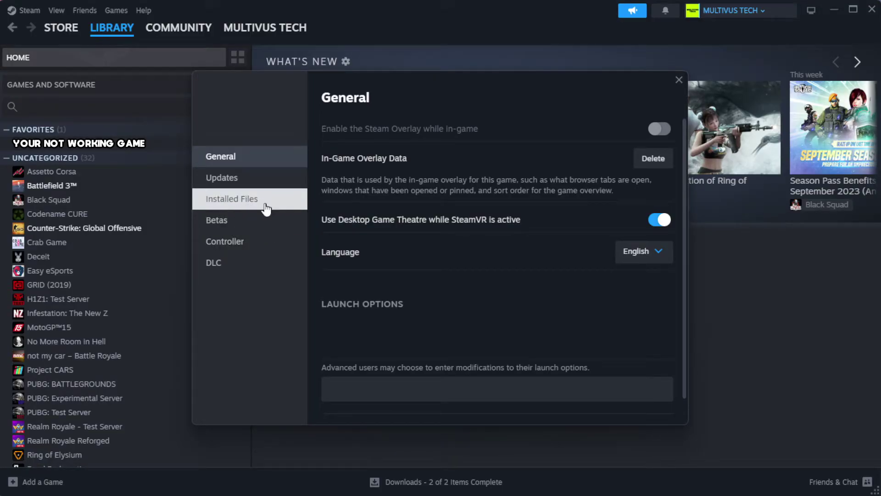
# - Verify the integrity of the game's installed files, with all 1039 files validated
pyautogui.click(289, 209)
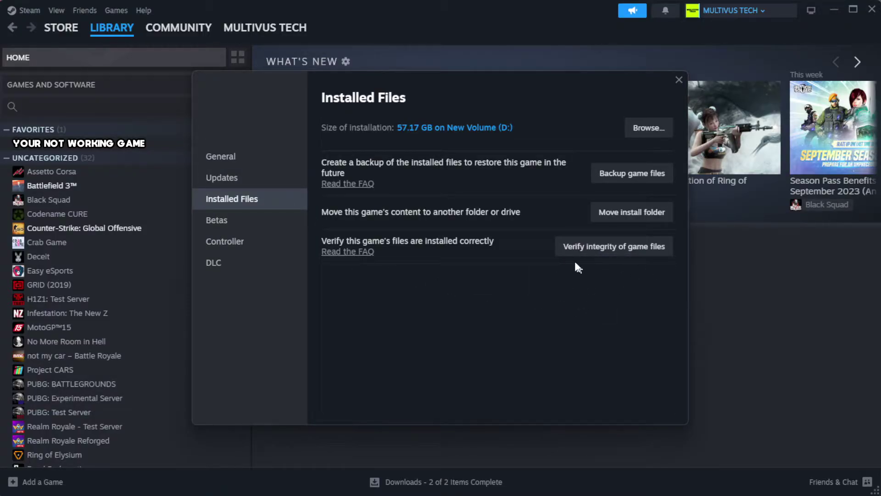
pyautogui.click(620, 256)
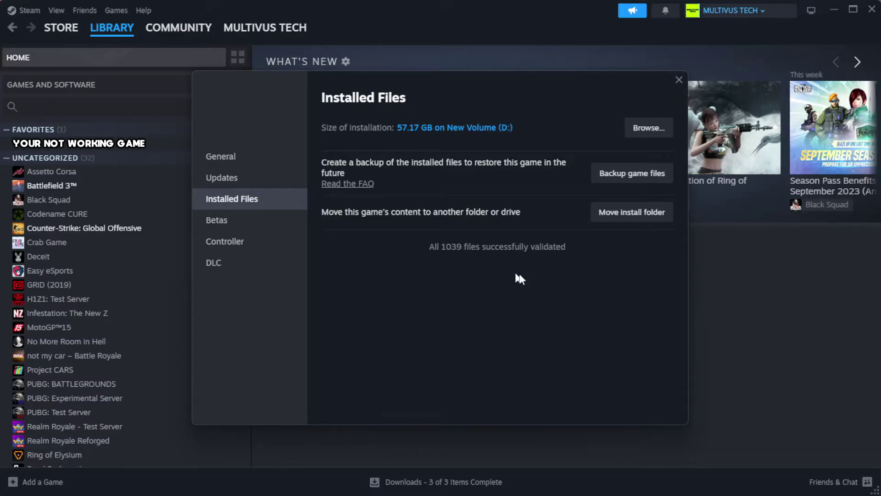
# - Browse the game's install folder and show the YOUR NOT WORKING GAME shortcut's Properties in full view
pyautogui.click(646, 134)
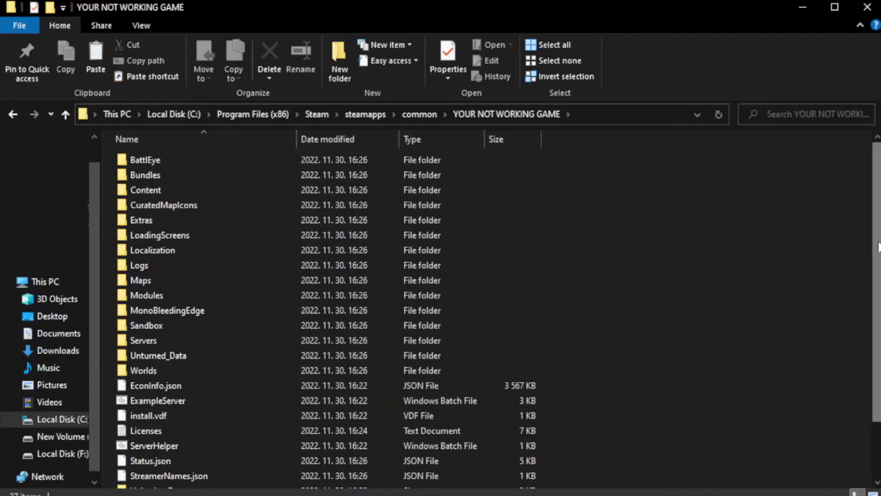
pyautogui.scroll(-2, 879, 329)
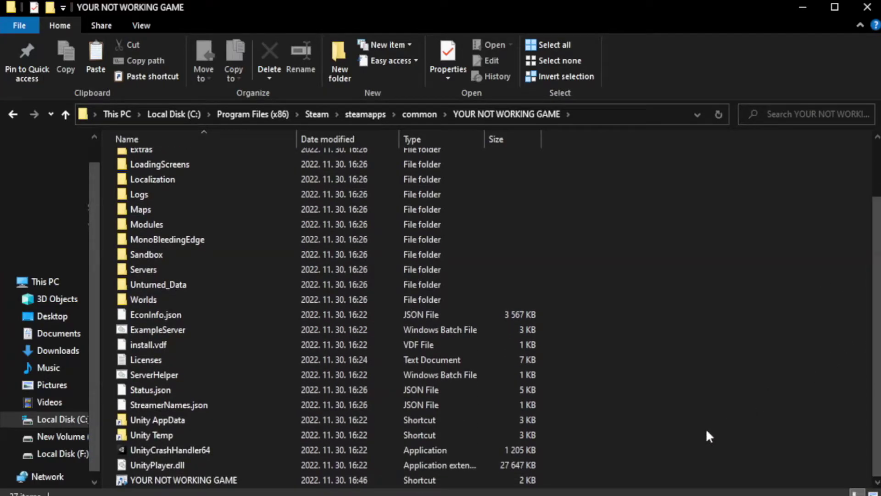
pyautogui.click(350, 481)
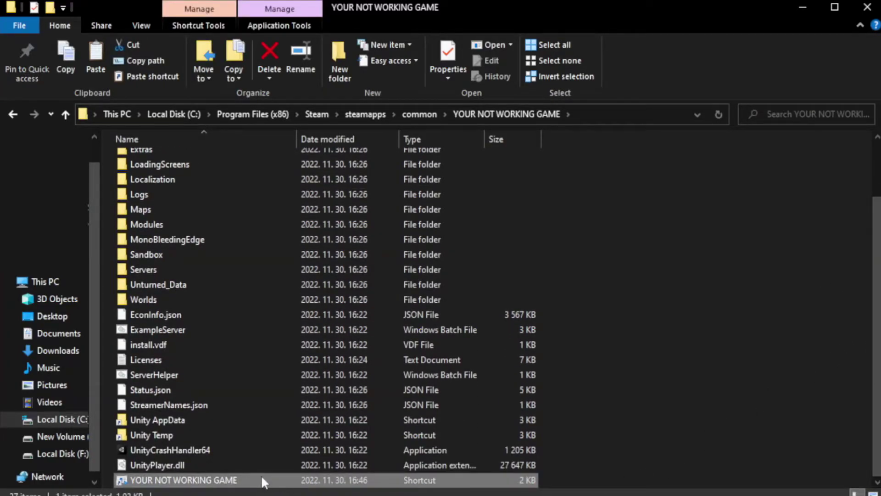
pyautogui.rightClick(295, 480)
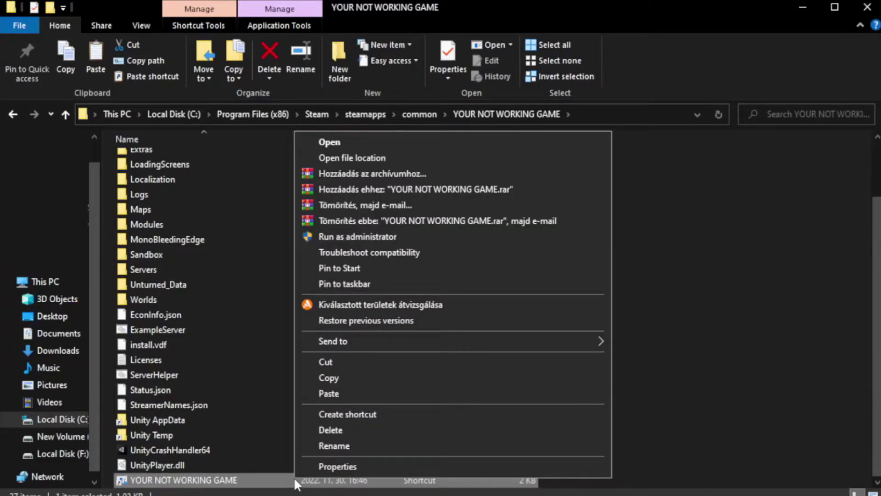
pyautogui.click(450, 466)
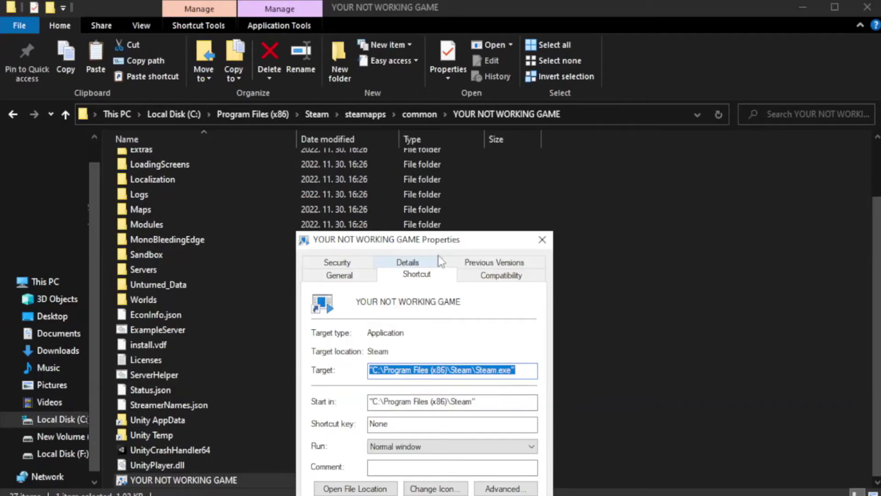
pyautogui.moveTo(443, 242); pyautogui.dragTo(443, 90)
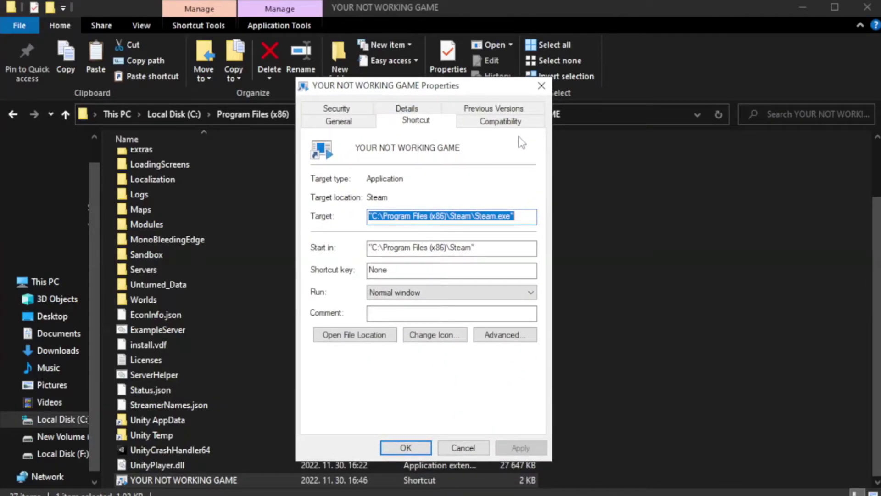
# - Set the shortcut to Windows 8 compatibility mode, disable fullscreen optimizations, run as administrator, and apply
pyautogui.click(496, 125)
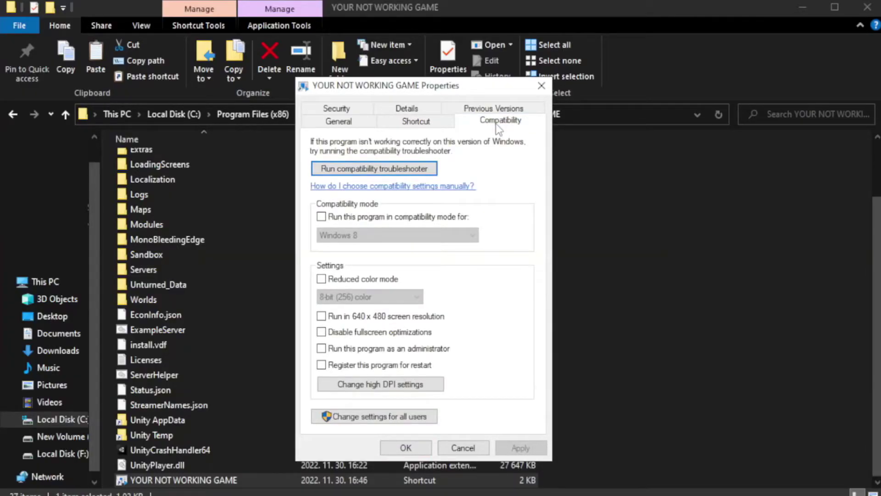
pyautogui.click(348, 216)
pyautogui.click(395, 235)
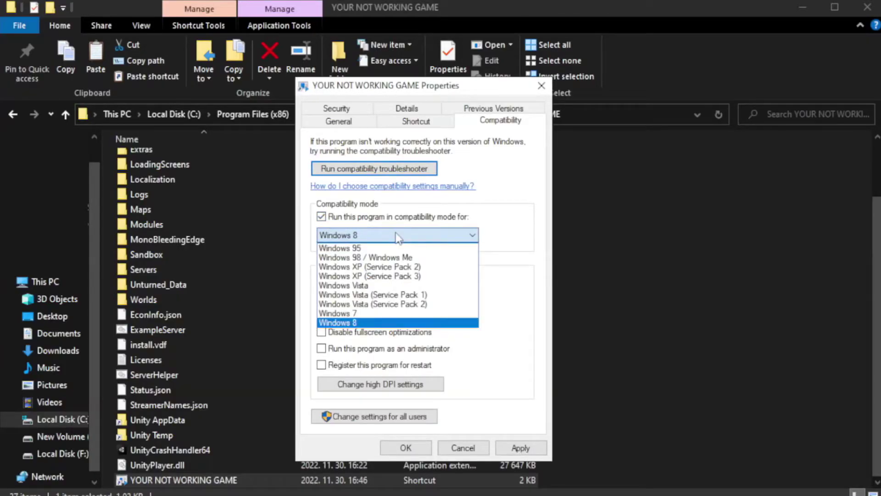
pyautogui.click(374, 324)
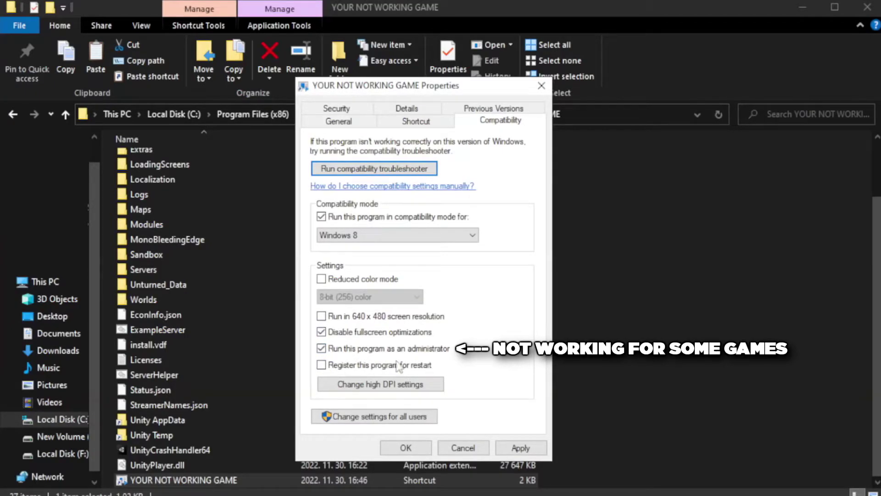
pyautogui.click(520, 449)
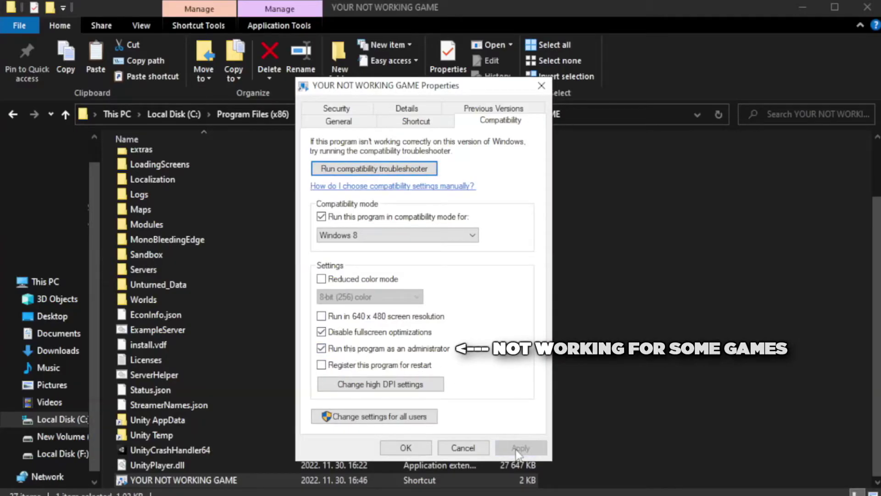
# - Confirm the shortcut properties with OK and bring up the Win+X quick-link menu
pyautogui.click(405, 449)
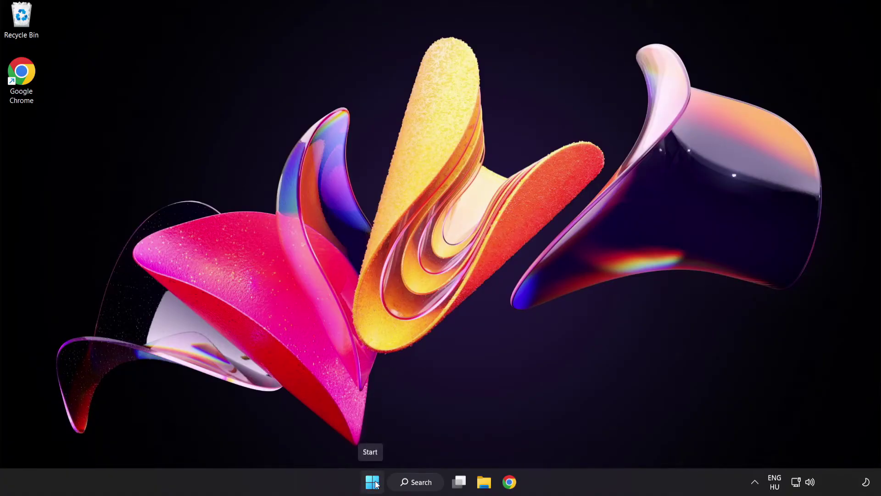
pyautogui.rightClick(376, 484)
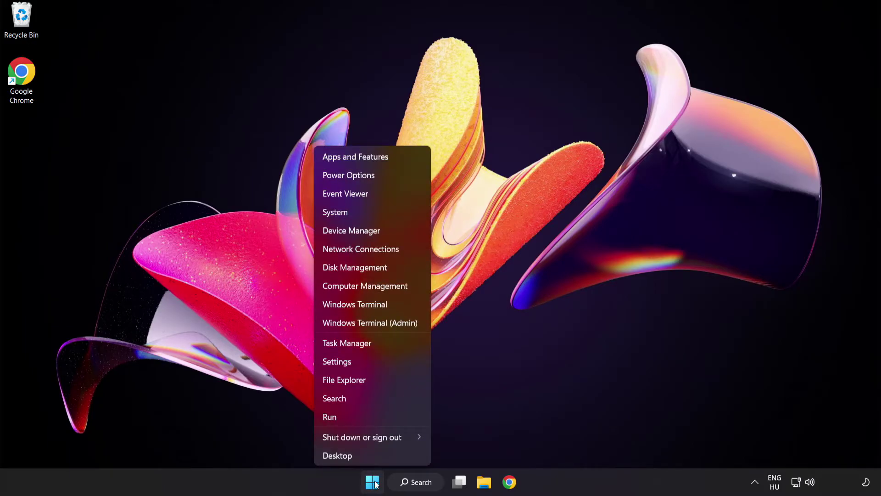
# - In Task Manager's Startup tab, disable Cortana, Phone Link, Terminal and Windows Security notification icon, then close it
pyautogui.click(381, 344)
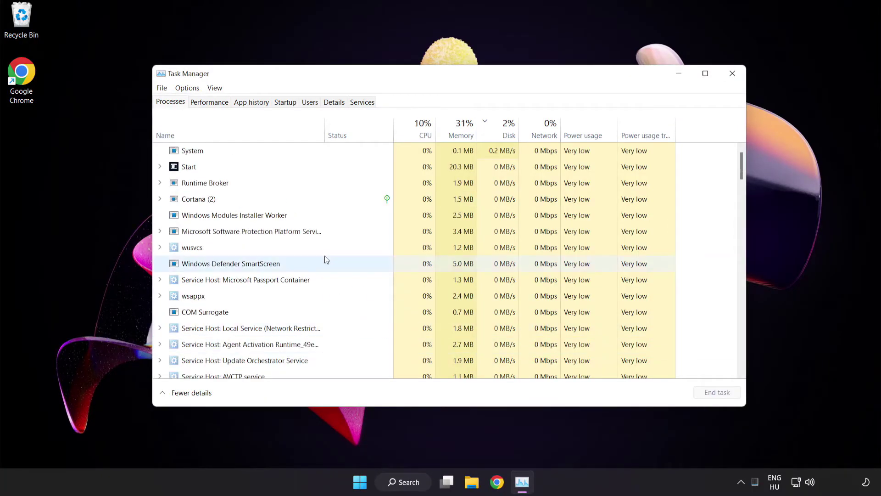
pyautogui.click(286, 102)
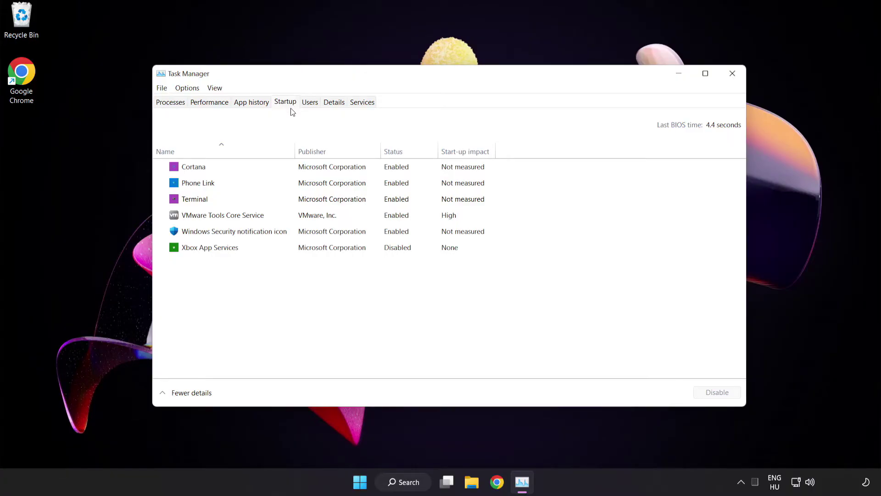
pyautogui.click(294, 171)
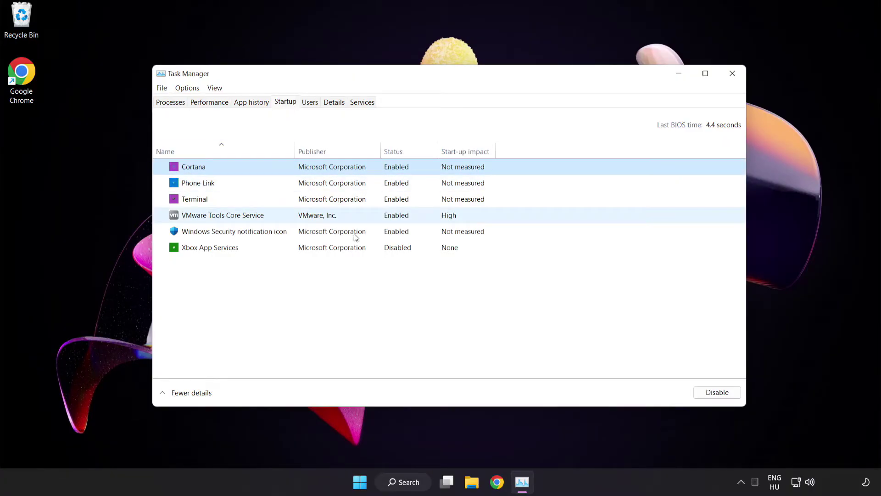
pyautogui.click(719, 393)
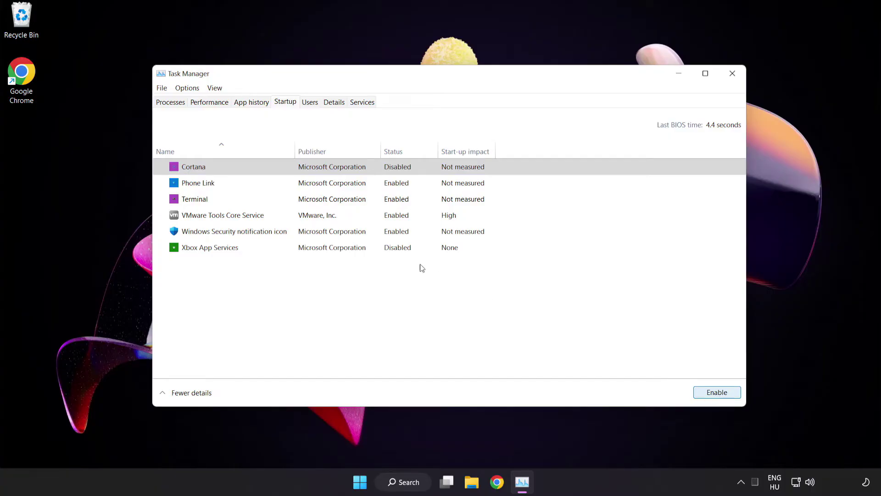
pyautogui.click(271, 182)
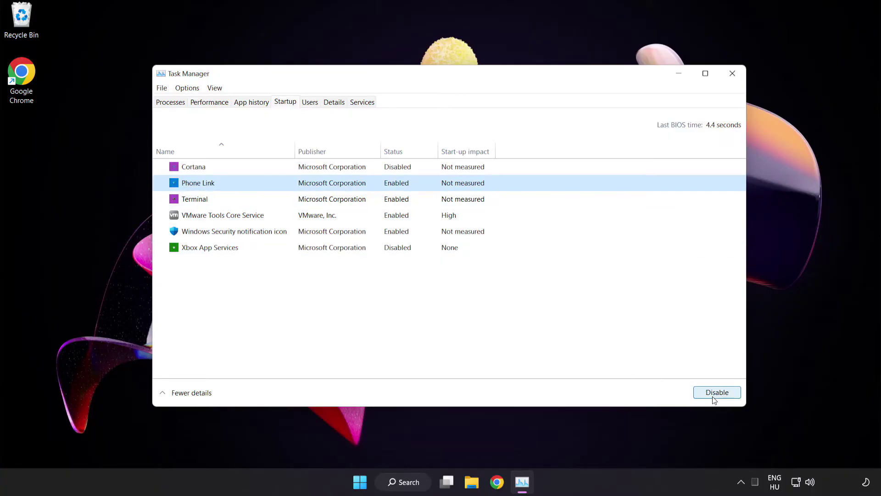
pyautogui.click(714, 395)
pyautogui.click(280, 201)
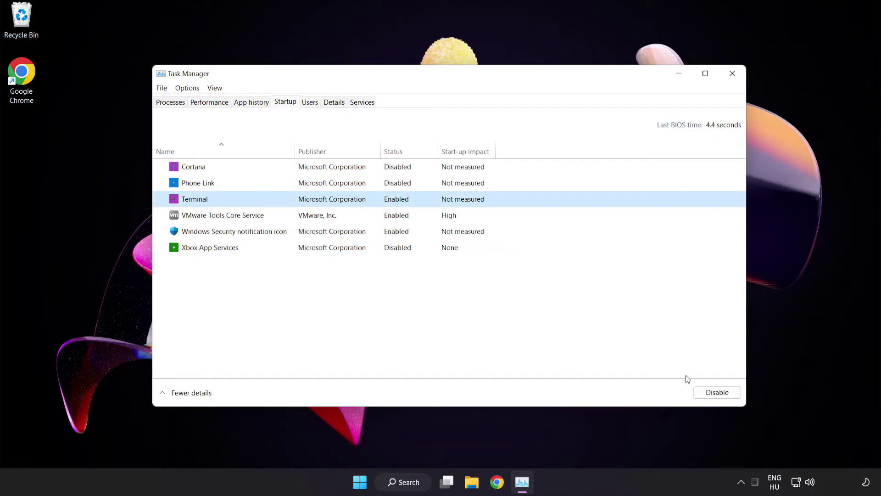
pyautogui.click(716, 393)
pyautogui.click(298, 234)
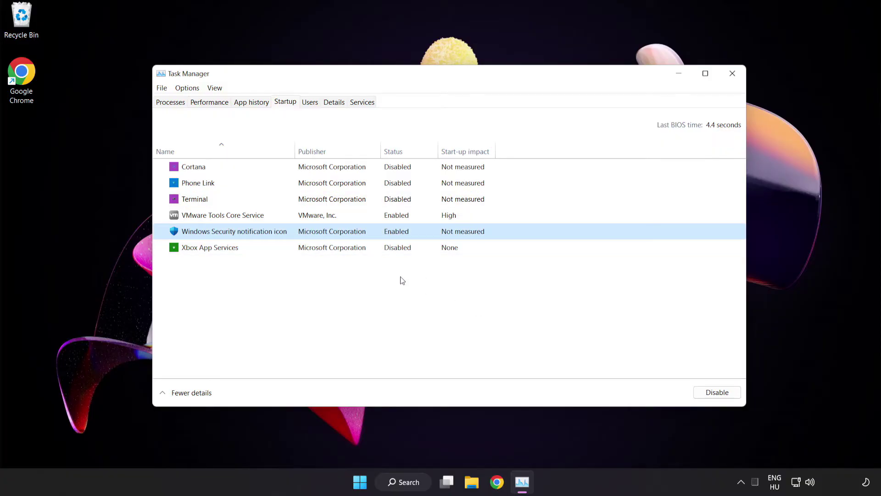
pyautogui.click(710, 394)
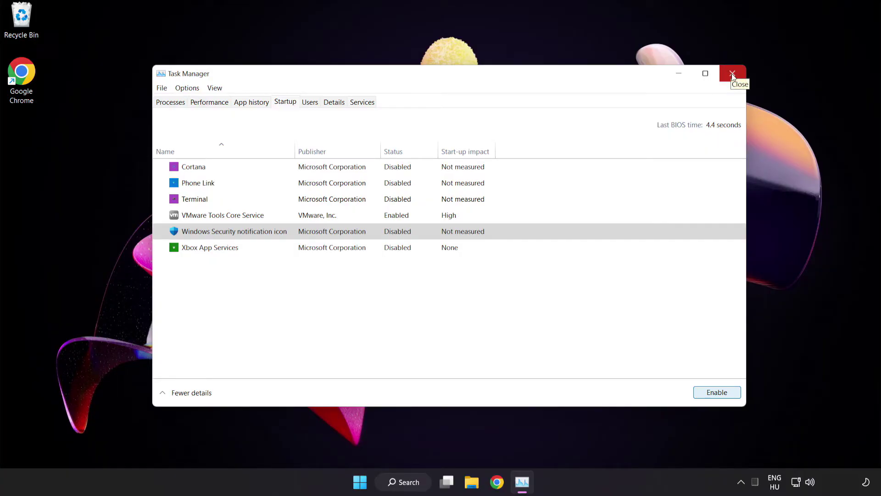
pyautogui.click(732, 74)
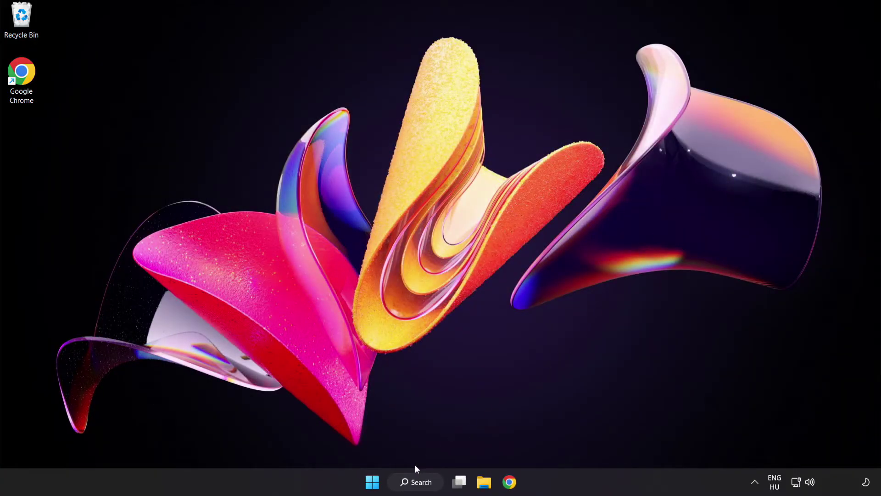
# - Search for cmd and launch Command Prompt as administrator, centring its window
pyautogui.click(415, 482)
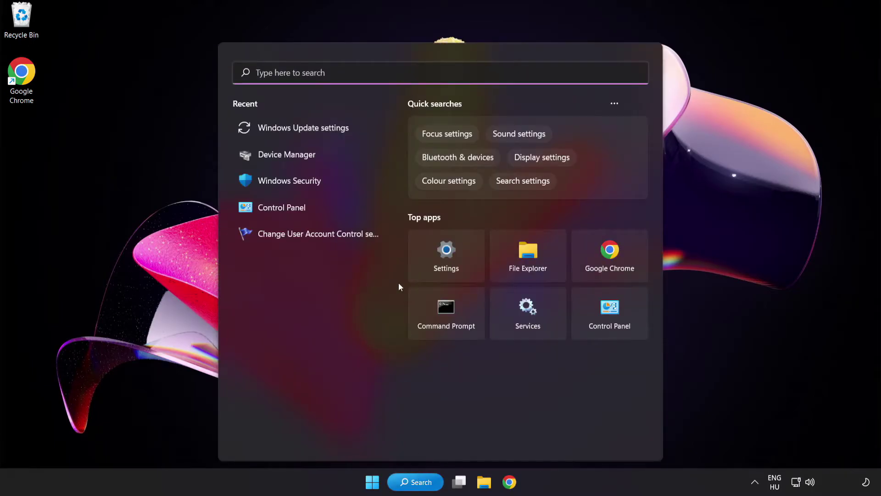
pyautogui.write('cmd')
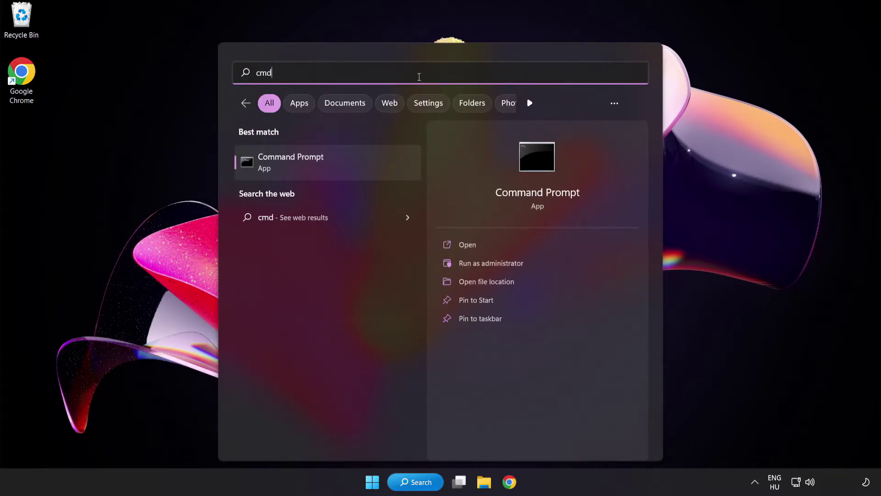
pyautogui.rightClick(329, 169)
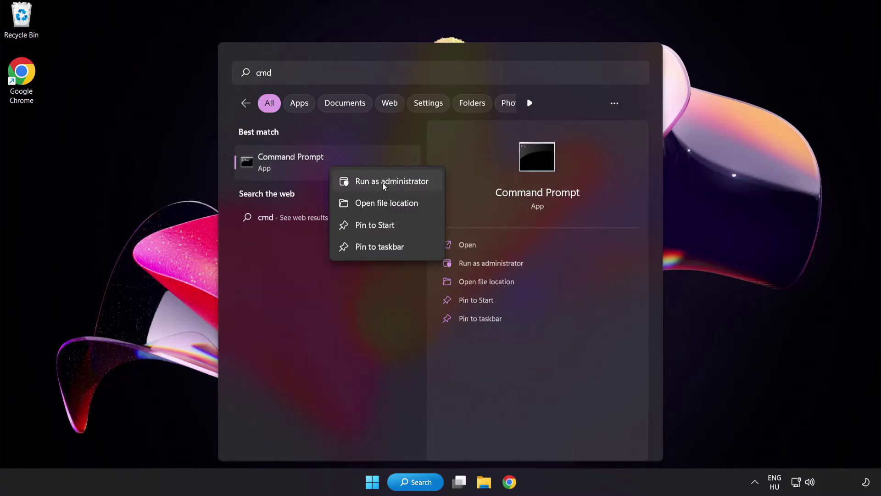
pyautogui.click(371, 183)
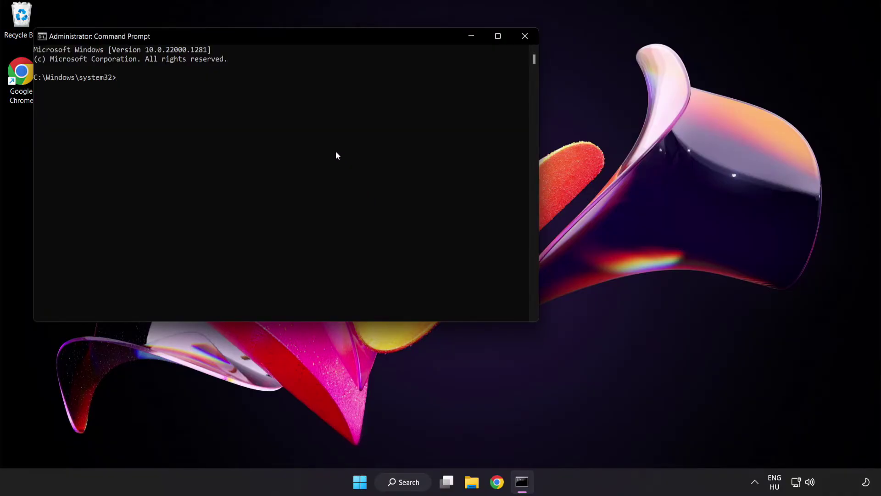
pyautogui.moveTo(250, 36); pyautogui.dragTo(383, 86)
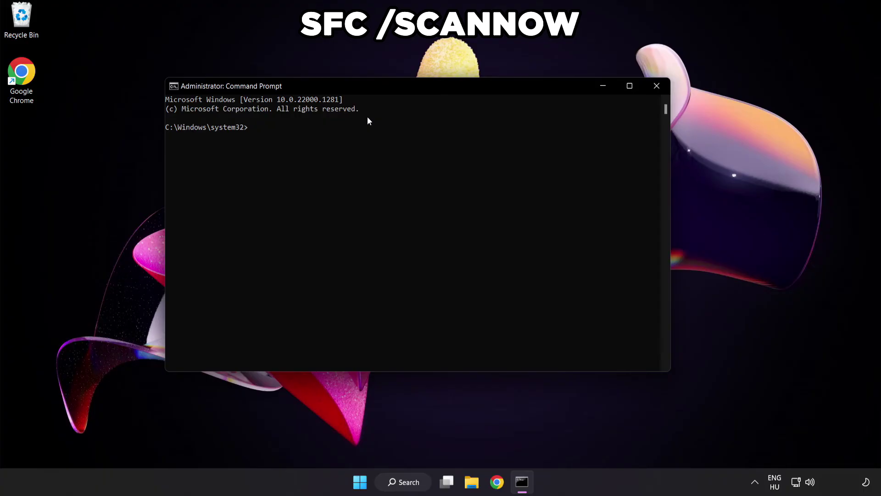
# - Run sfc /scannow, let it report no integrity violations, then close Command Prompt
pyautogui.write('sfc /scannow')
pyautogui.press('Return')
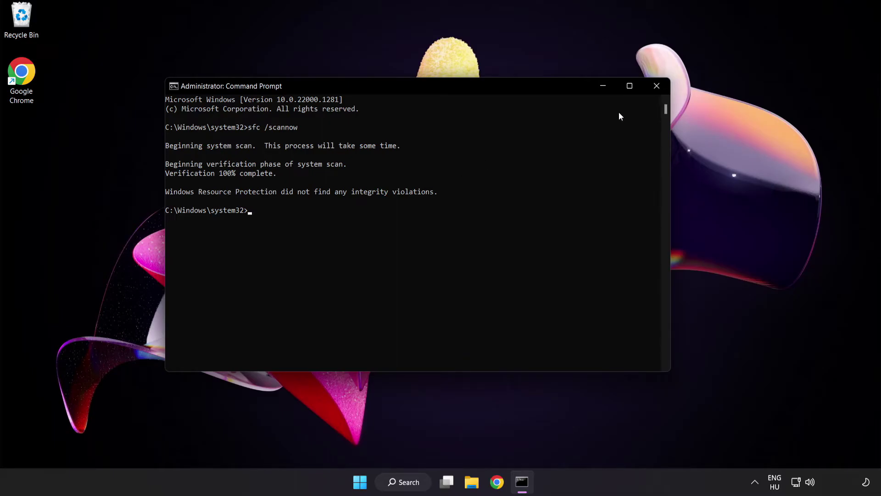
pyautogui.click(656, 87)
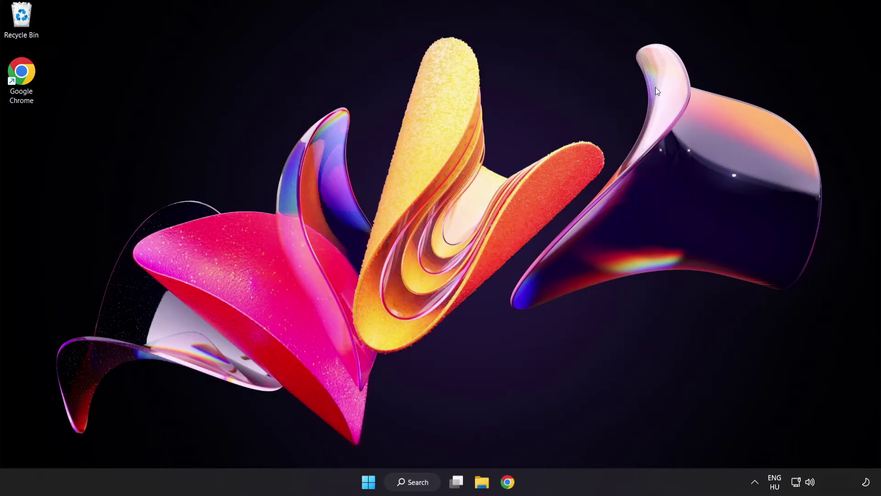
# - Search for 'security' and launch the Windows Security app
pyautogui.click(372, 482)
pyautogui.click(584, 442)
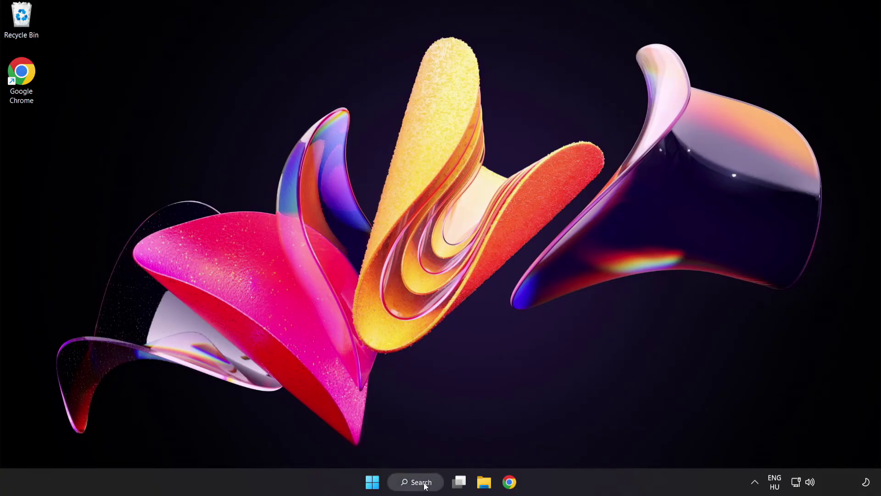
pyautogui.click(425, 485)
pyautogui.write('se')
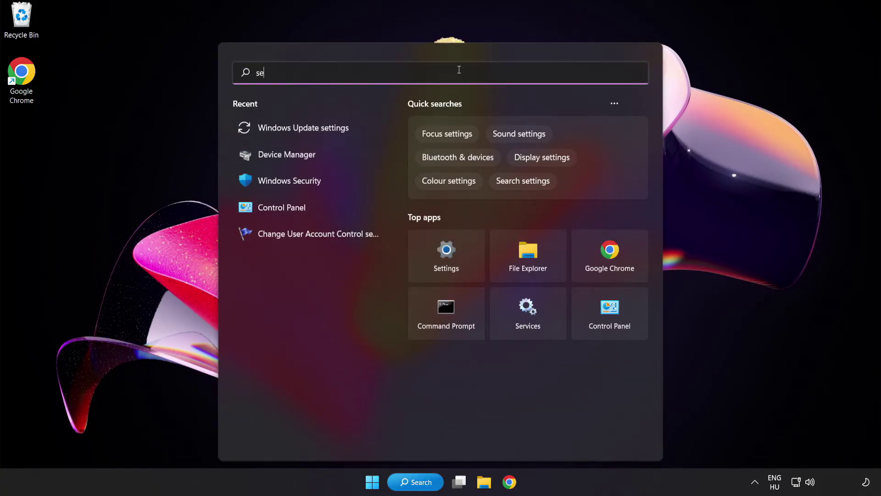
pyautogui.write('curity')
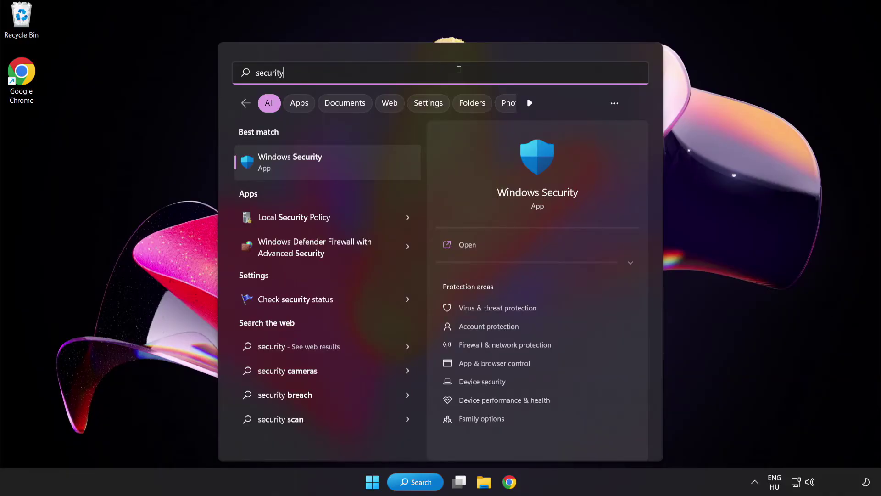
pyautogui.click(333, 162)
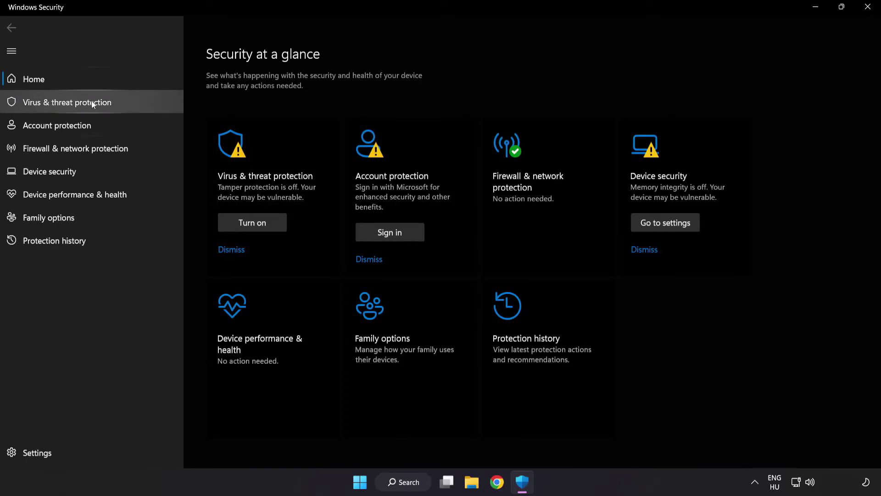
# - Go to Virus & threat protection settings and open Add or remove exclusions
pyautogui.click(135, 105)
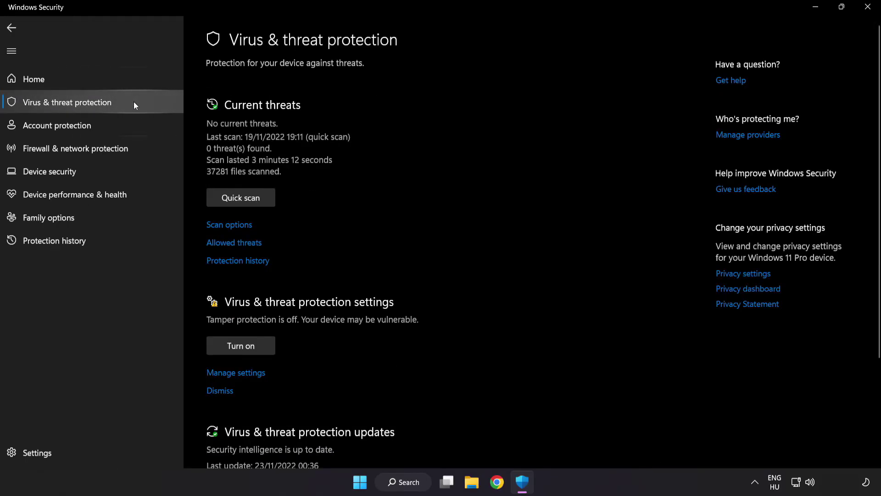
pyautogui.scroll(-3, 558, 134)
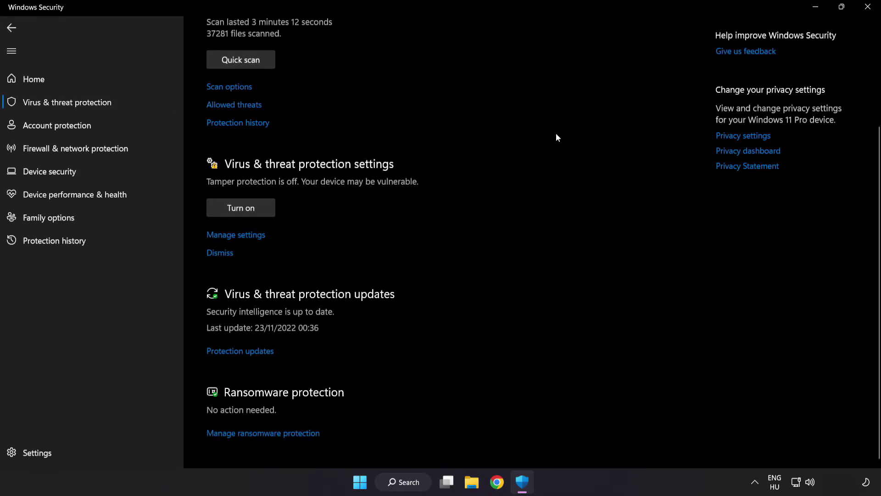
pyautogui.click(241, 236)
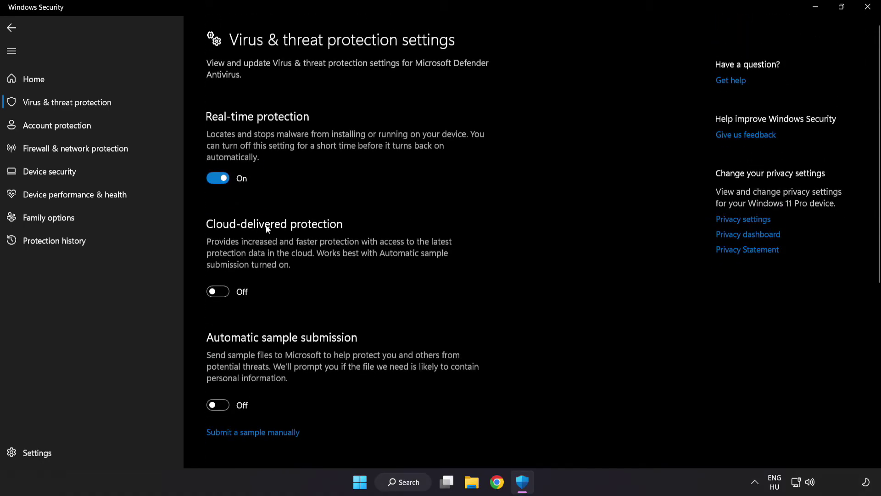
pyautogui.scroll(-6, 512, 239)
pyautogui.scroll(-1, 513, 243)
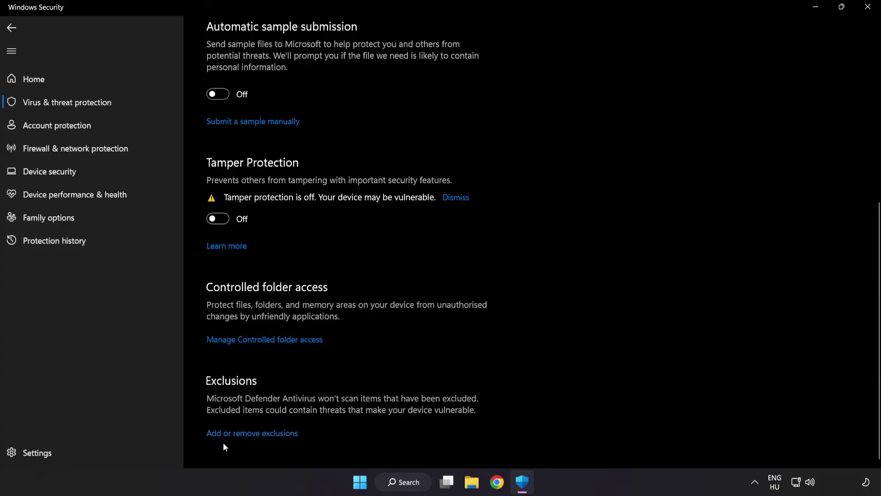
pyautogui.click(257, 433)
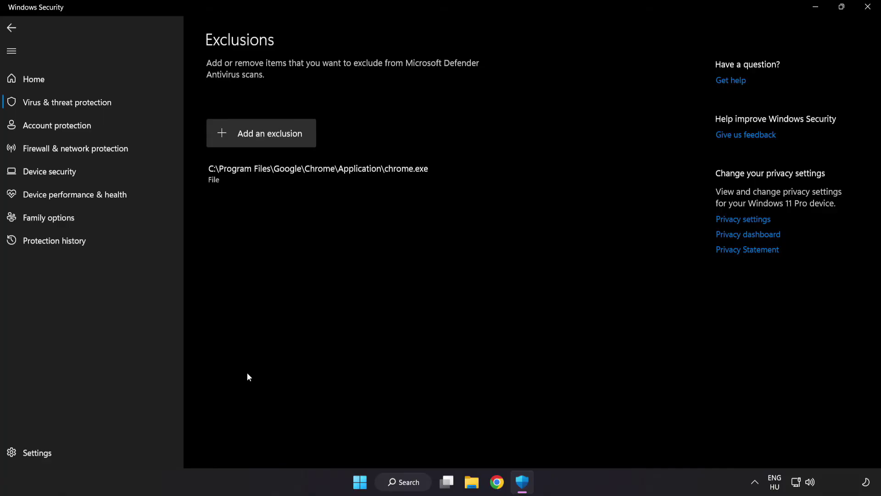
# - Add the NOT WORKING APP shortcut from C:\Program Files (x86)\NOT WORKING APP as a file exclusion
pyautogui.click(263, 140)
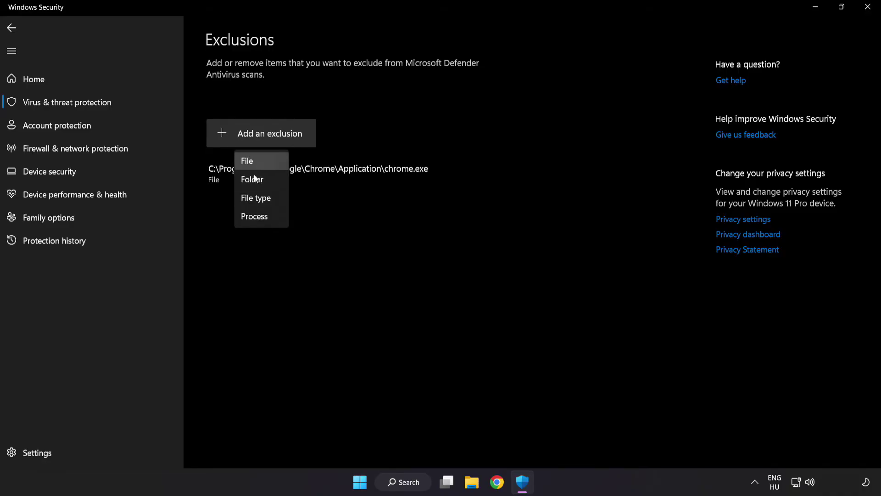
pyautogui.click(255, 161)
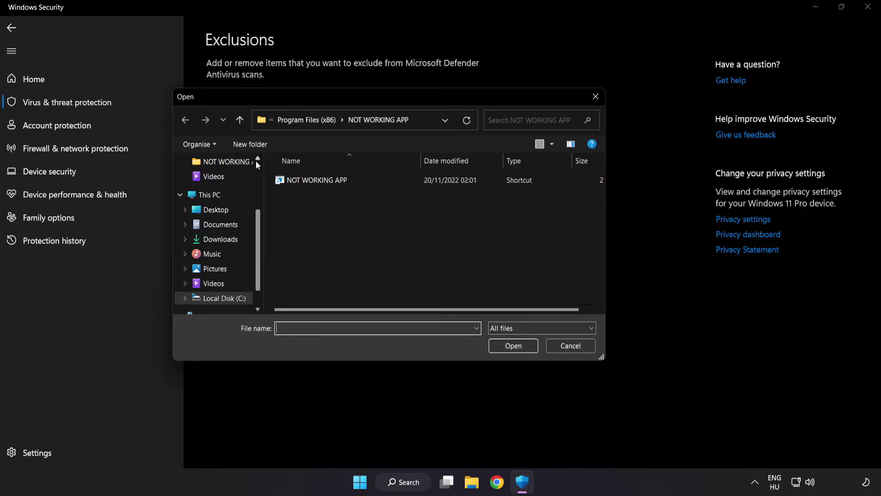
pyautogui.click(282, 122)
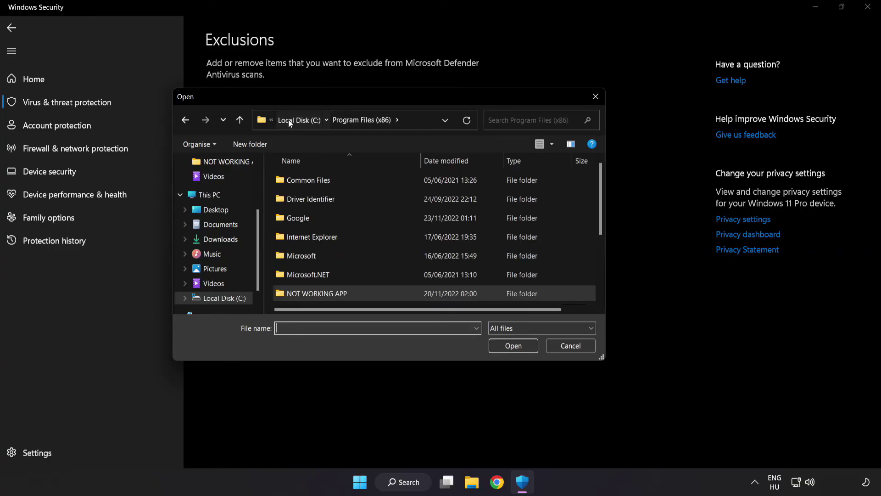
pyautogui.click(288, 120)
pyautogui.click(290, 119)
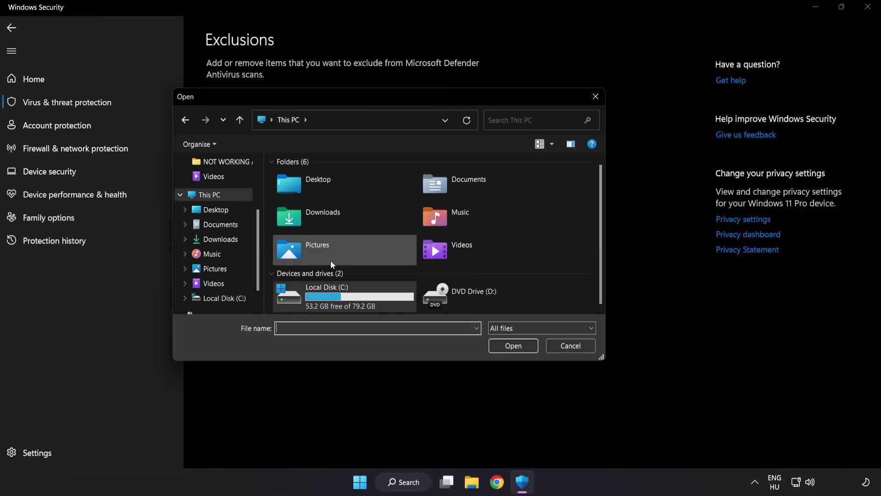
pyautogui.doubleClick(328, 300)
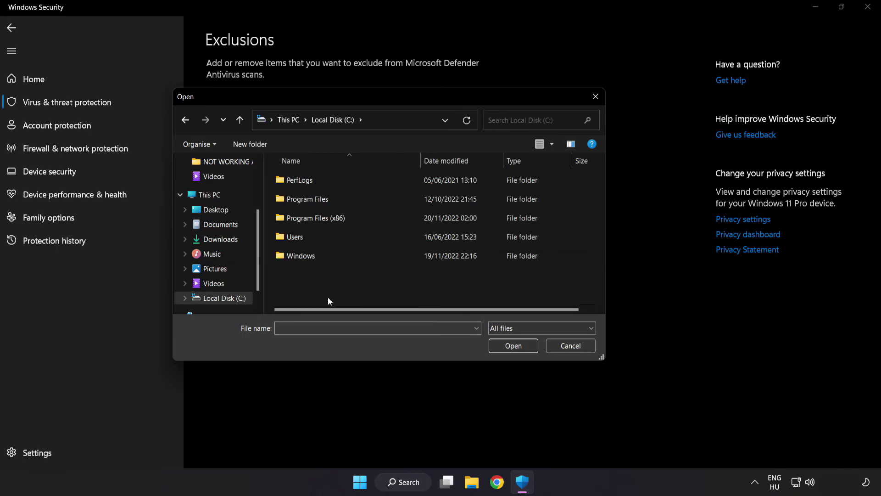
pyautogui.doubleClick(339, 213)
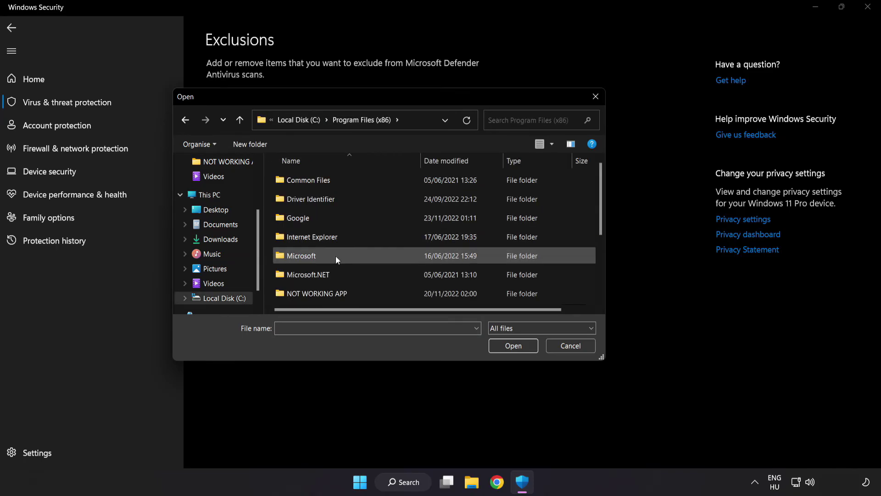
pyautogui.scroll(-1, 325, 304)
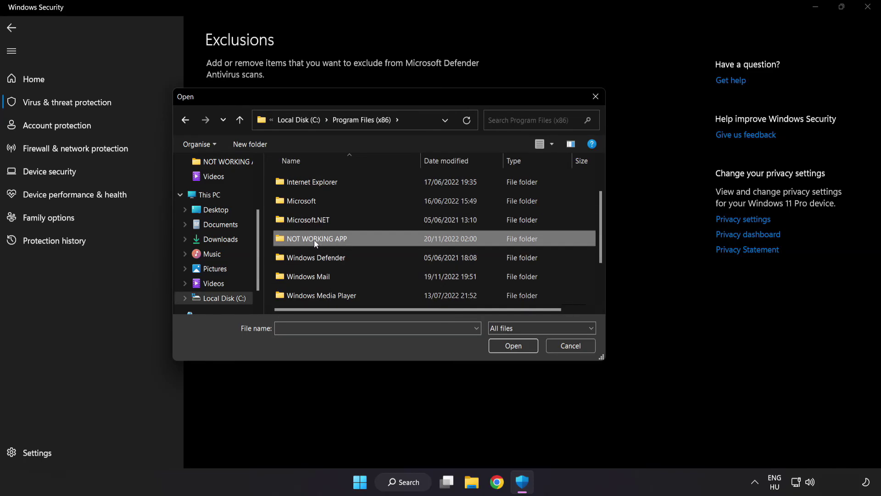
pyautogui.doubleClick(350, 239)
pyautogui.click(343, 184)
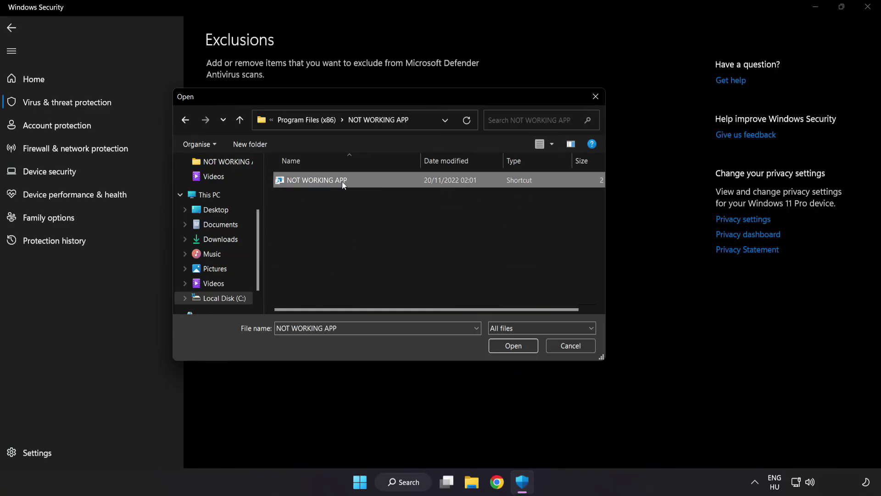
pyautogui.click(515, 352)
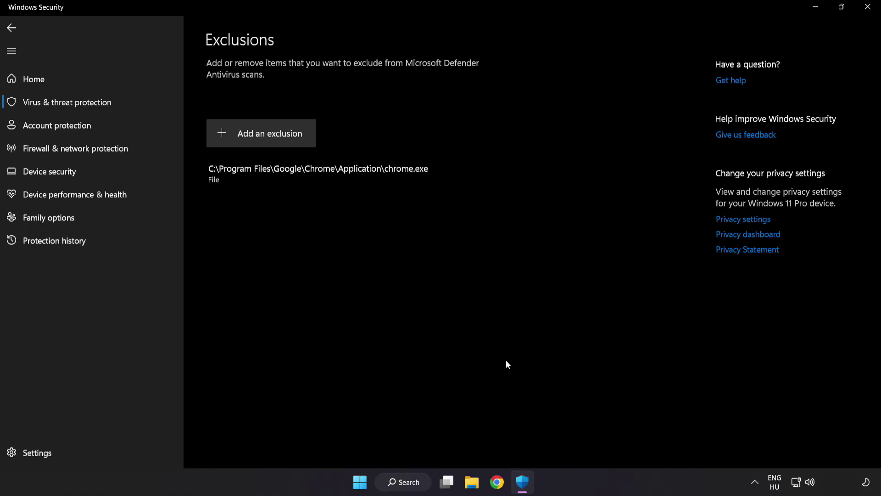
# - Close Windows Security and show the Start menu's Sleep, Shut down and Restart options
pyautogui.click(865, 14)
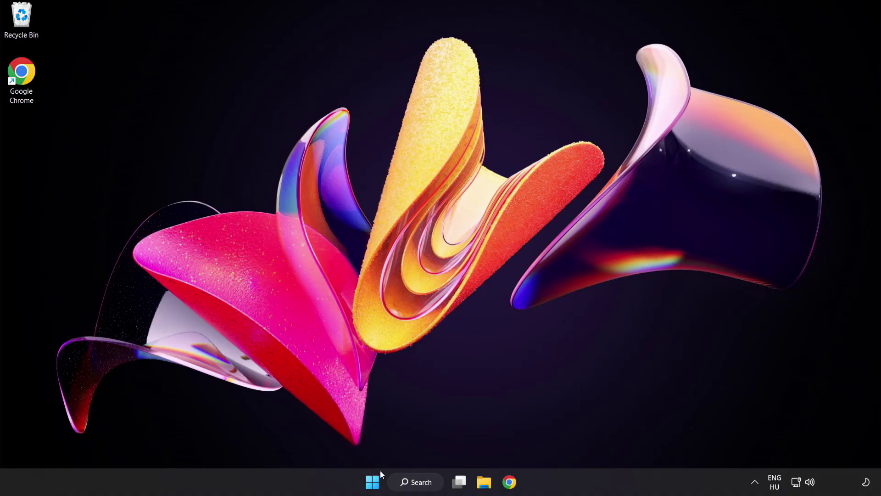
pyautogui.click(373, 481)
pyautogui.click(584, 442)
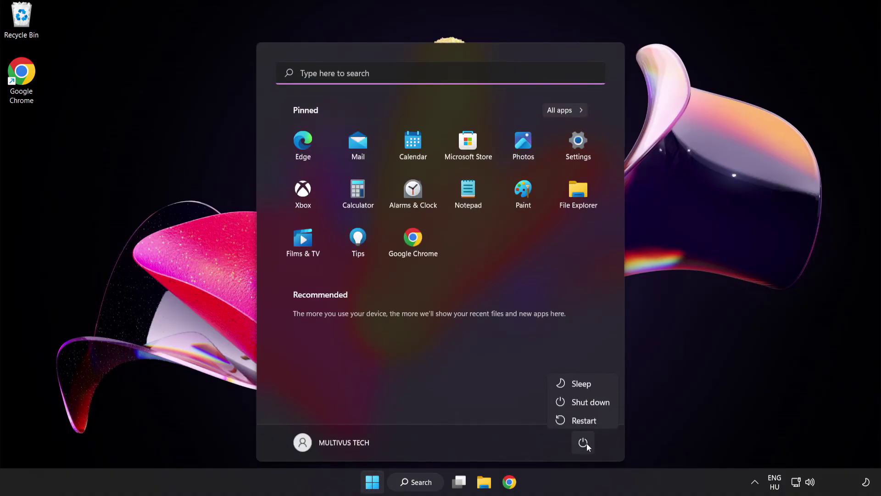